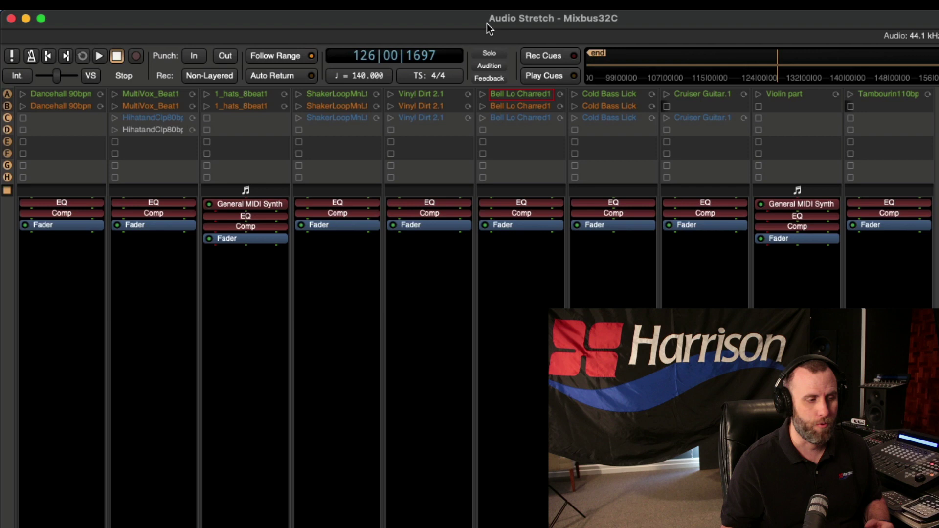
- Show the Dancehall 90bpm clip's stretch settings (180 BPM, 16 beats) and launch it to hear it
click(61, 93)
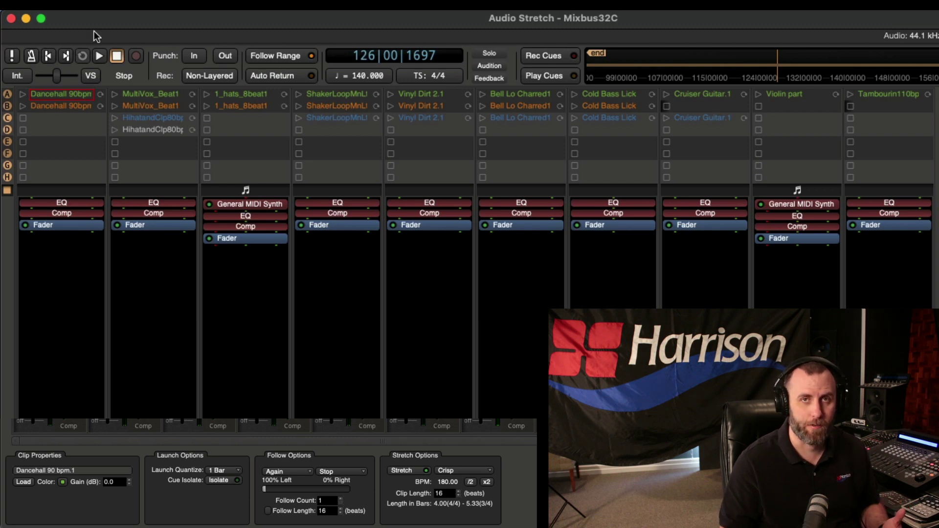
click(23, 94)
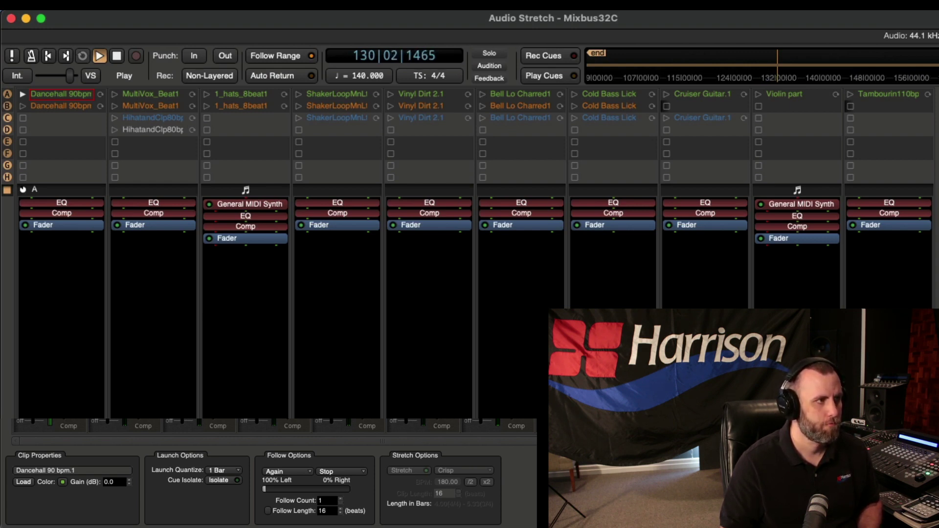
- Stop playback and shorten the Dancehall clip to 8 beats at 90 BPM
key(space)
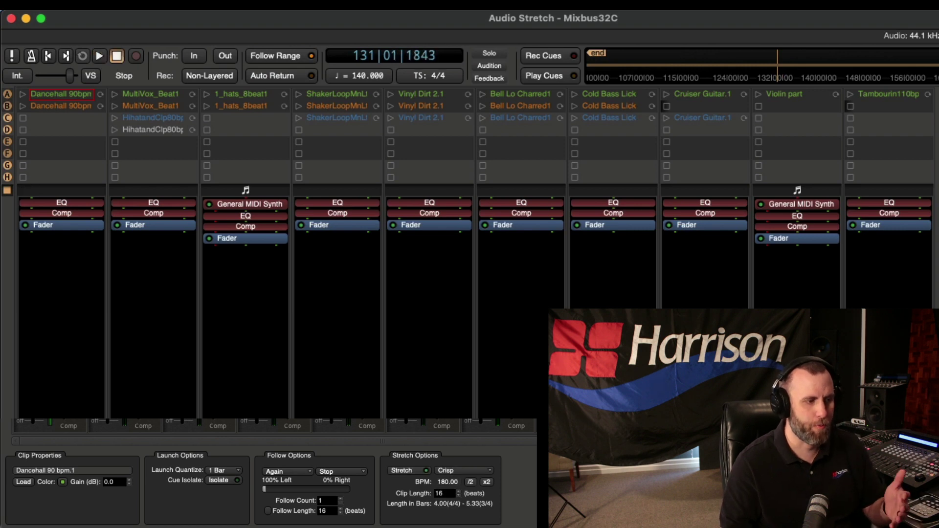
click(459, 495)
click(459, 495)
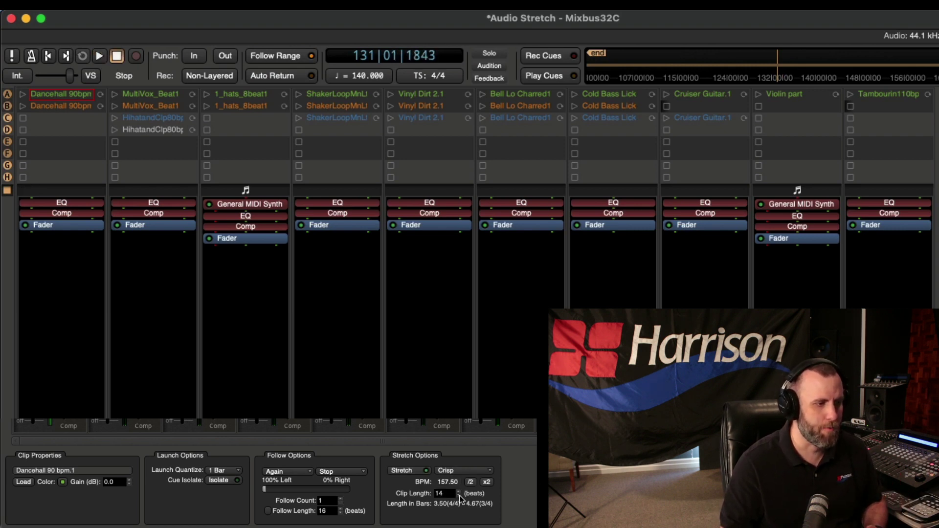
click(460, 494)
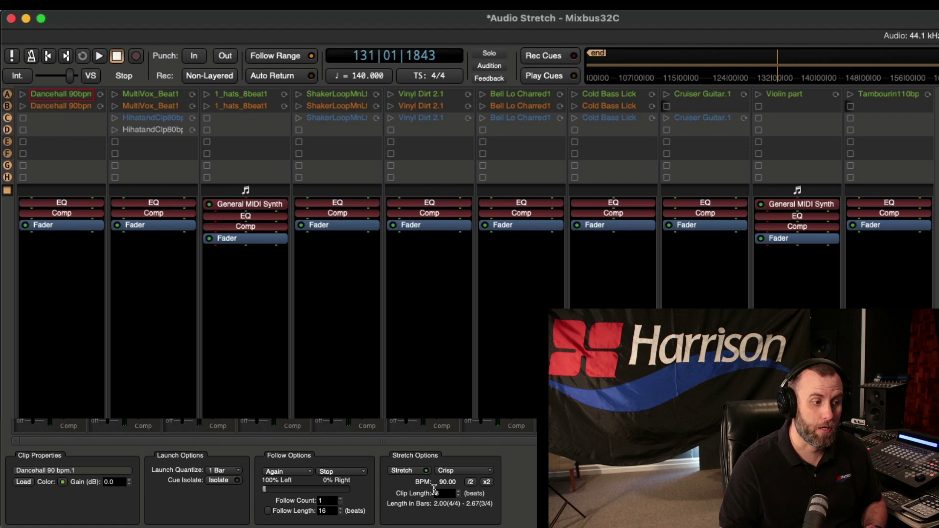
click(459, 495)
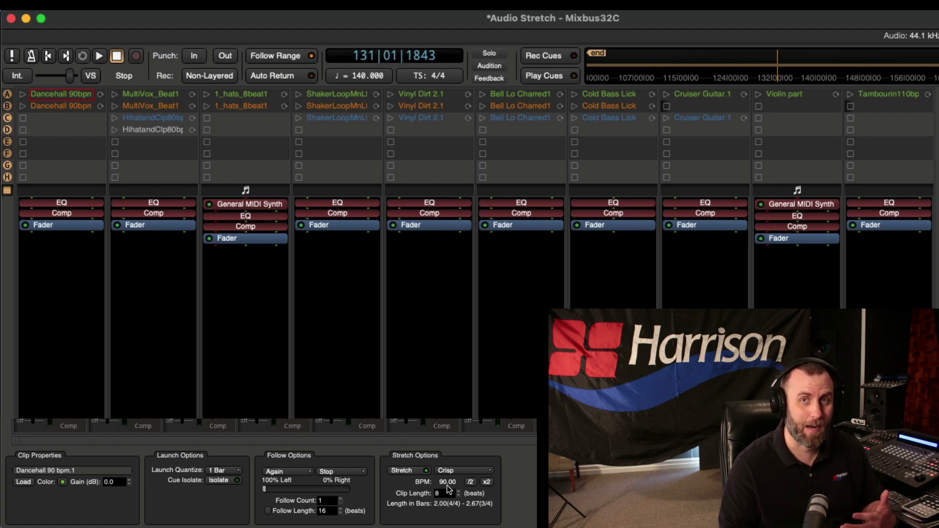
- Launch the Dancehall clip and audition its 8-beat, 90 BPM Crisp stretch
click(23, 94)
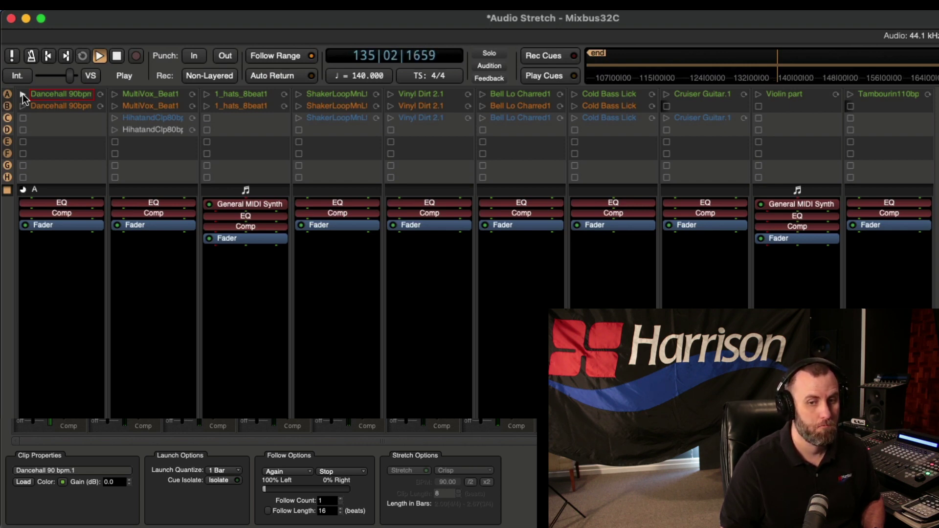
key(space)
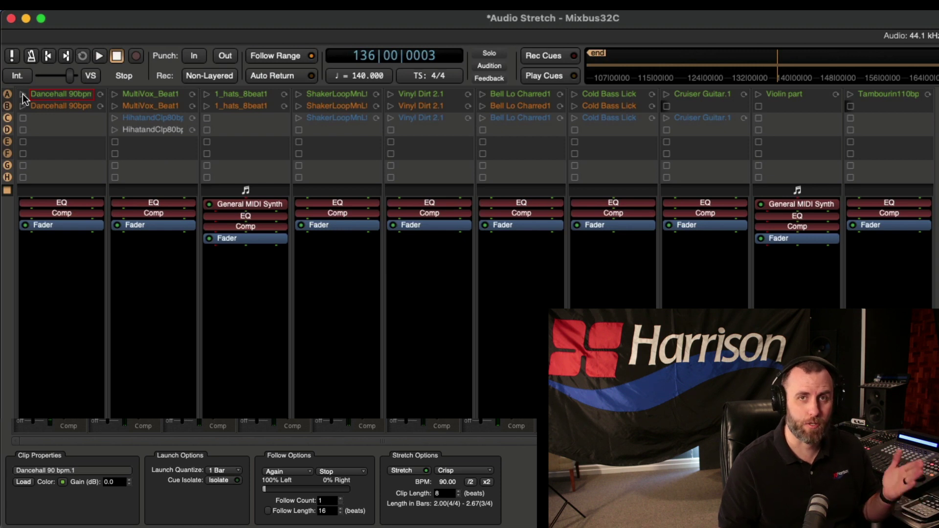
key(space)
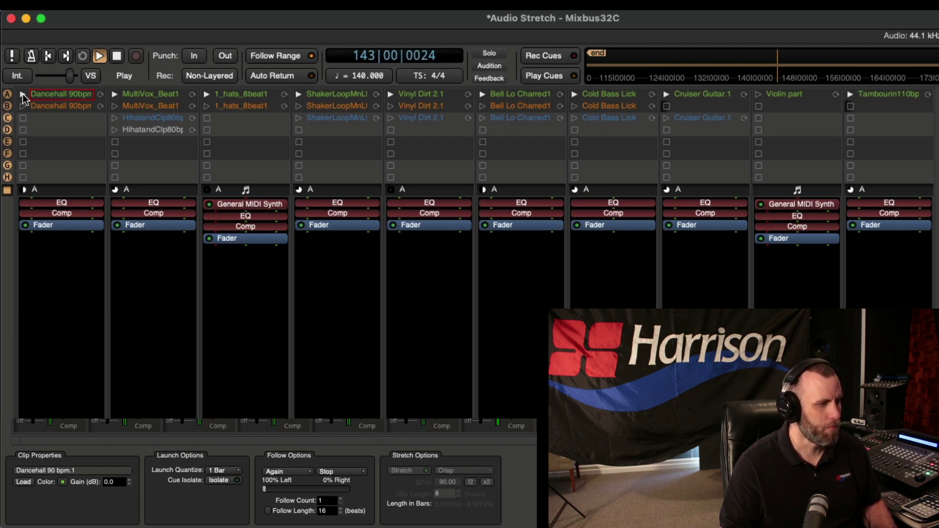
- Lengthen the Dancehall clip to 16 beats and halve its tempo back to 90 BPM
key(space)
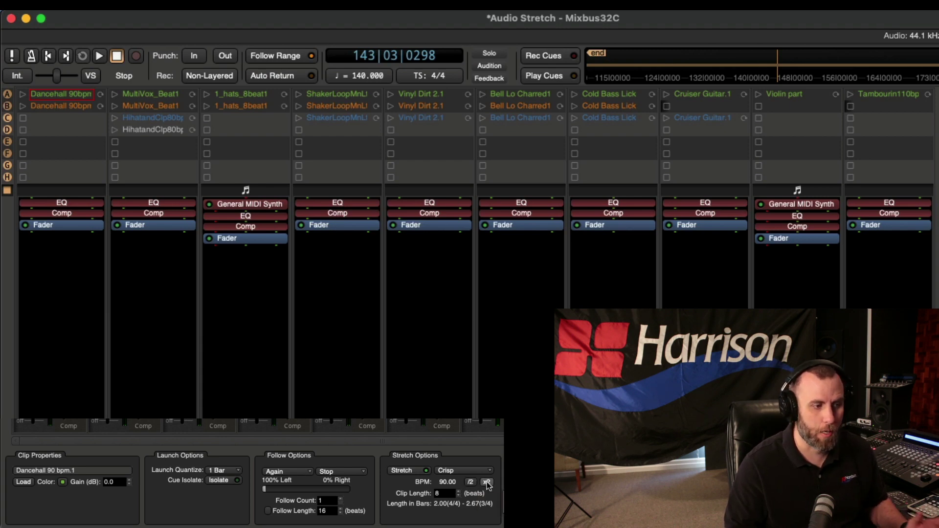
click(458, 491)
click(459, 491)
click(458, 491)
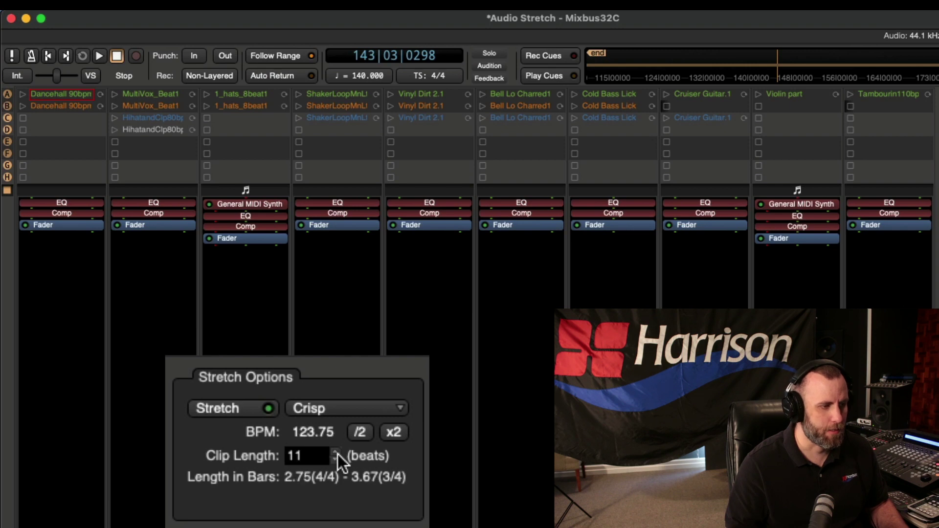
click(458, 491)
click(337, 453)
click(336, 453)
click(336, 453)
click(337, 452)
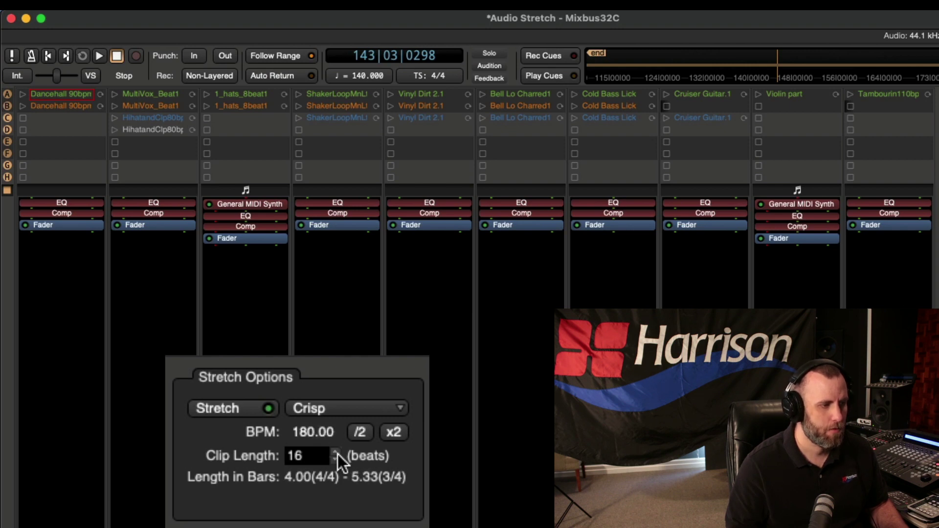
click(359, 430)
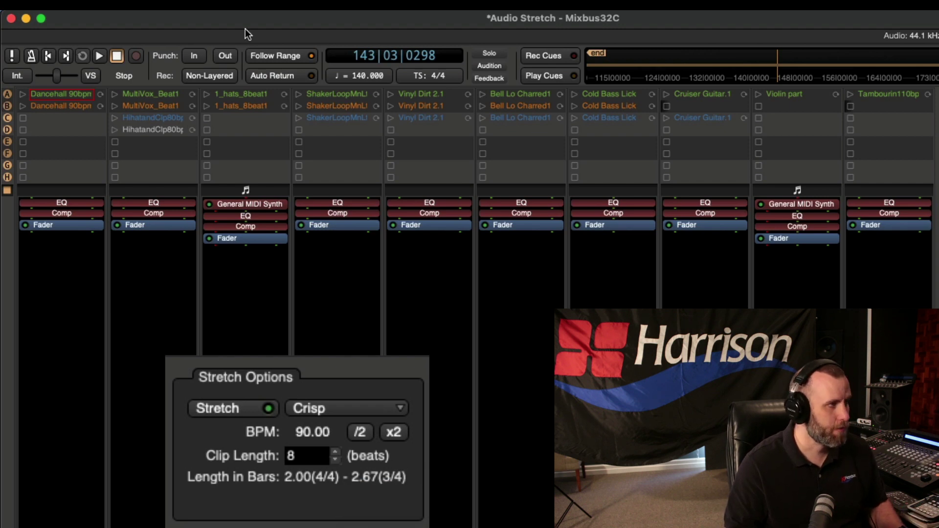
- Audition that setting, then double the stretch to 360 BPM over 32 beats and play again
key(space)
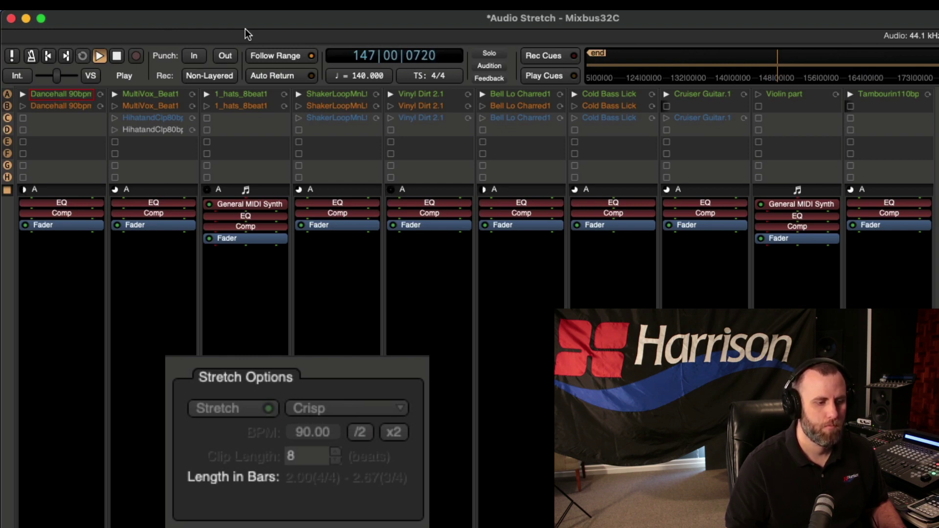
key(space)
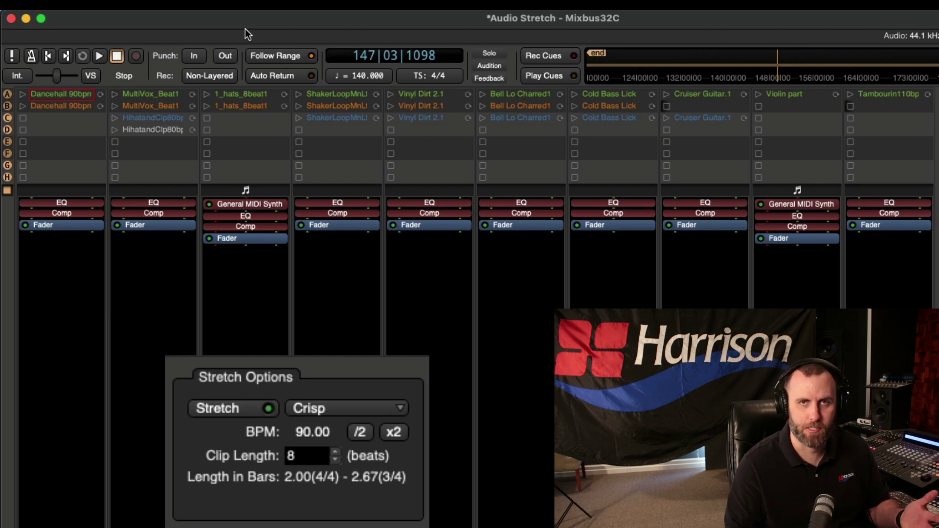
click(394, 432)
click(394, 432)
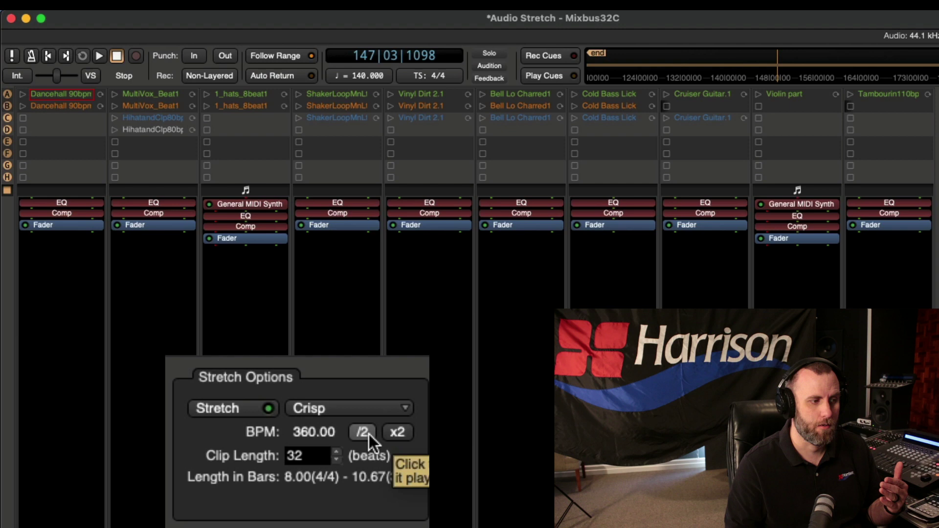
key(space)
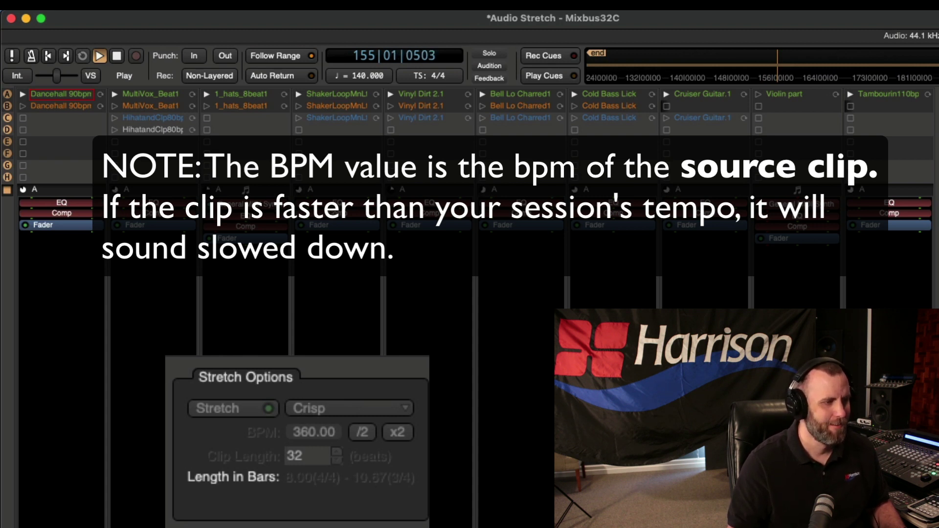
- Stop playback and select MultiVox_Beat1, then the shaker loop clip (180 BPM, 16 beats, Crisp)
key(space)
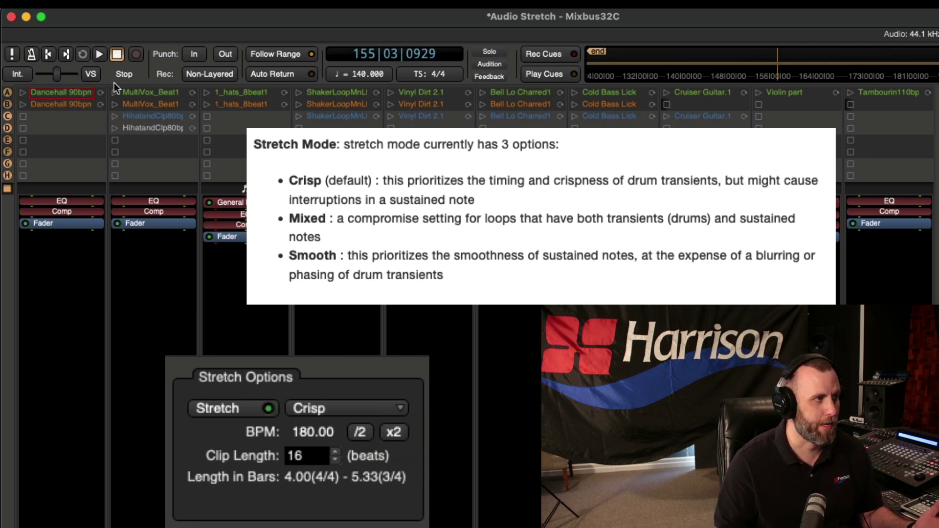
click(139, 90)
click(324, 92)
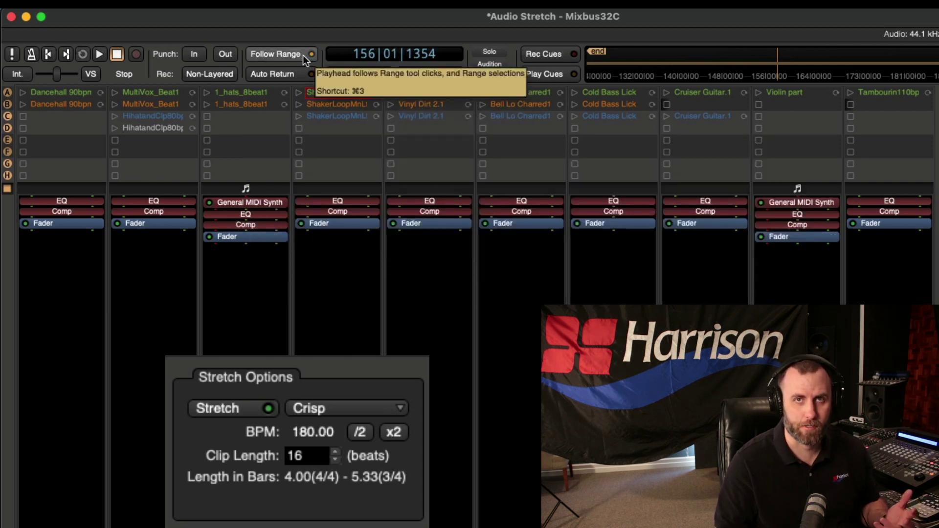
- Audition the shaker loop clip in Crisp mode, then again at doubled tempo
click(298, 92)
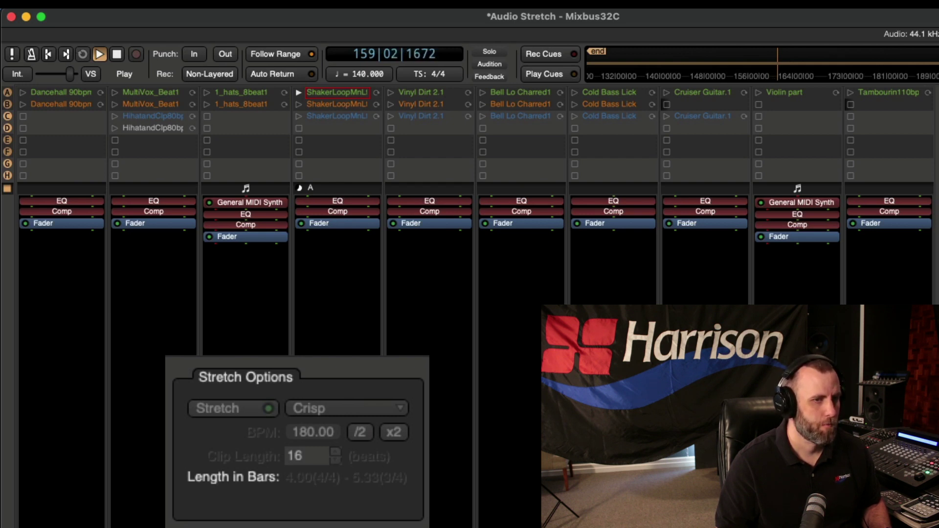
key(space)
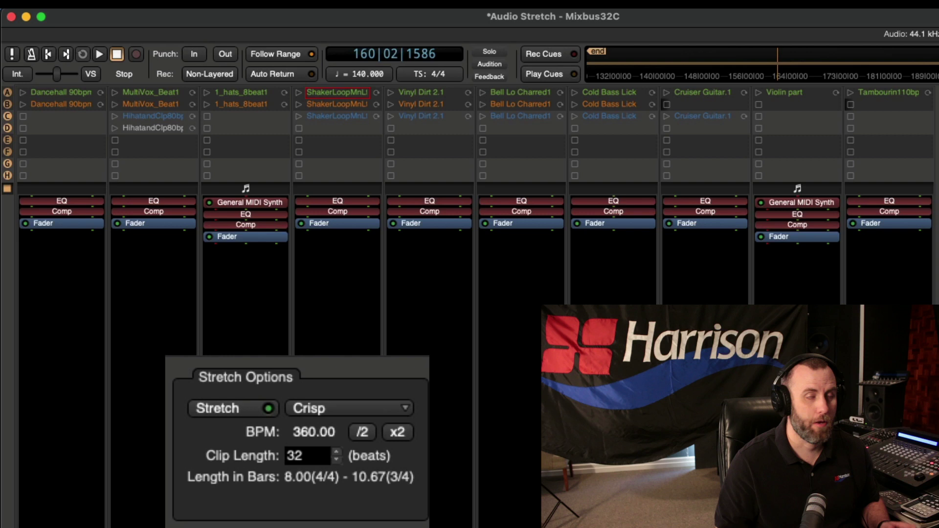
click(300, 92)
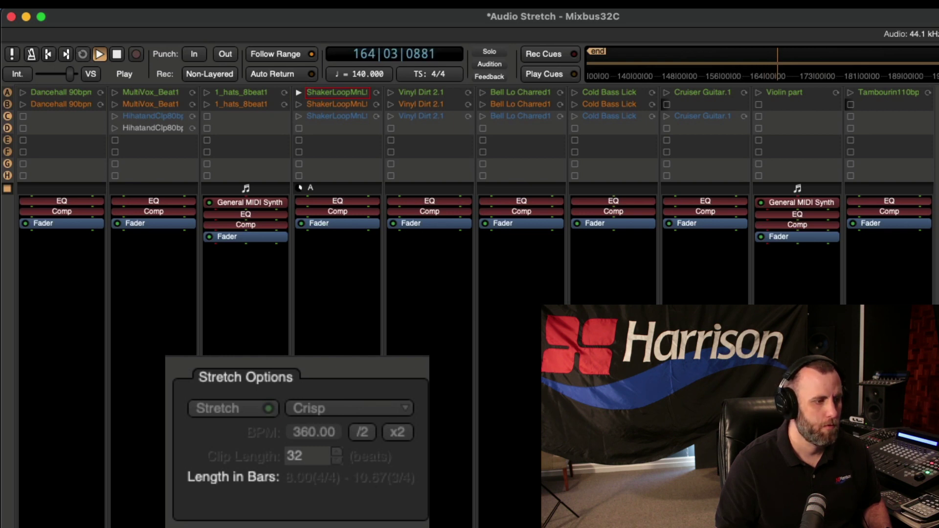
key(space)
- Switch the shaker loop's stretch mode to Smooth and audition it
click(392, 406)
click(399, 448)
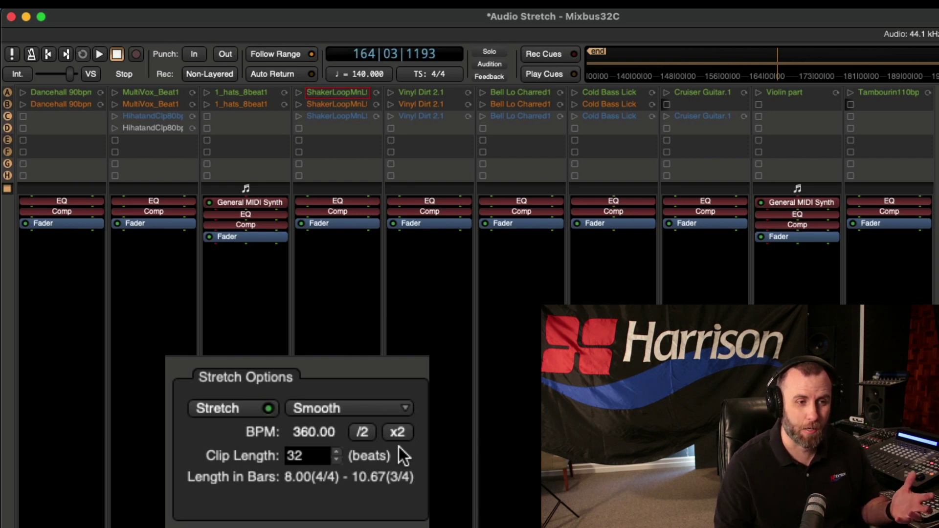
click(298, 93)
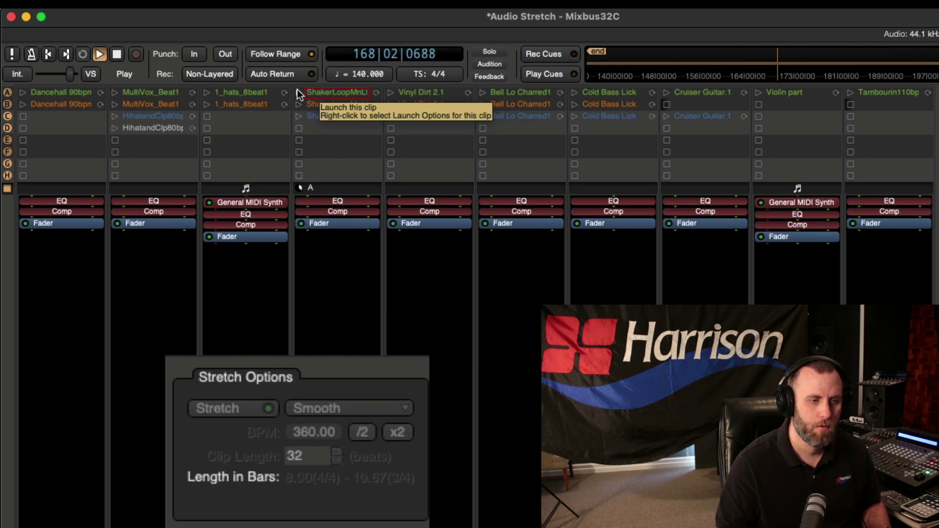
key(space)
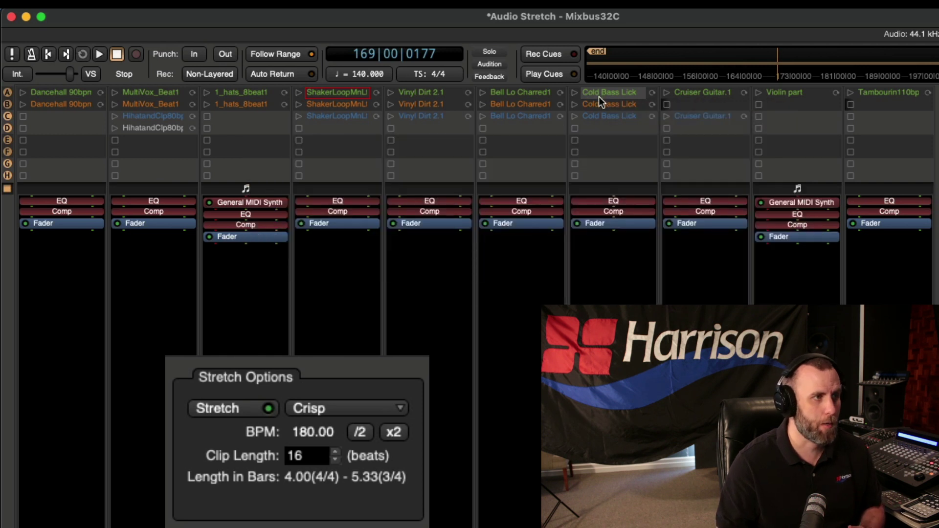
- Set the Cold Bass Lick clip in cue C to Smooth stretching
click(599, 95)
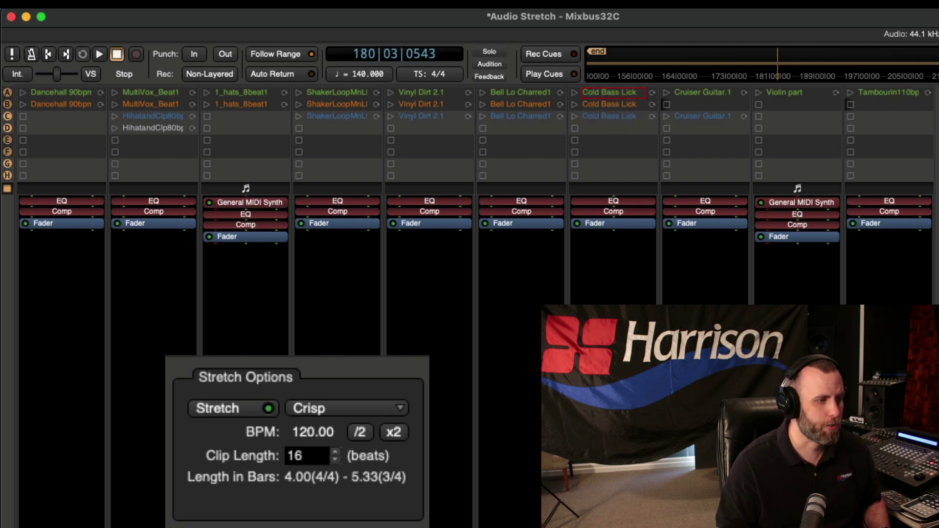
click(365, 403)
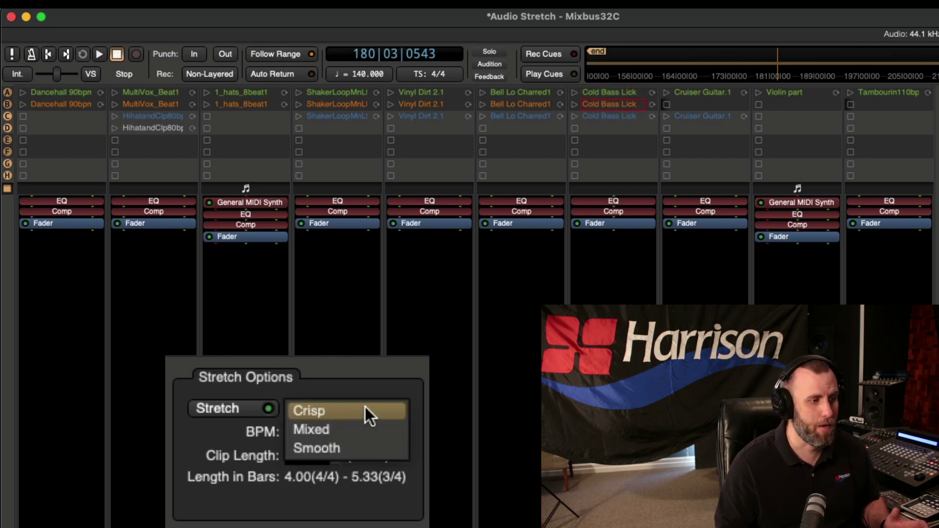
click(365, 428)
click(606, 117)
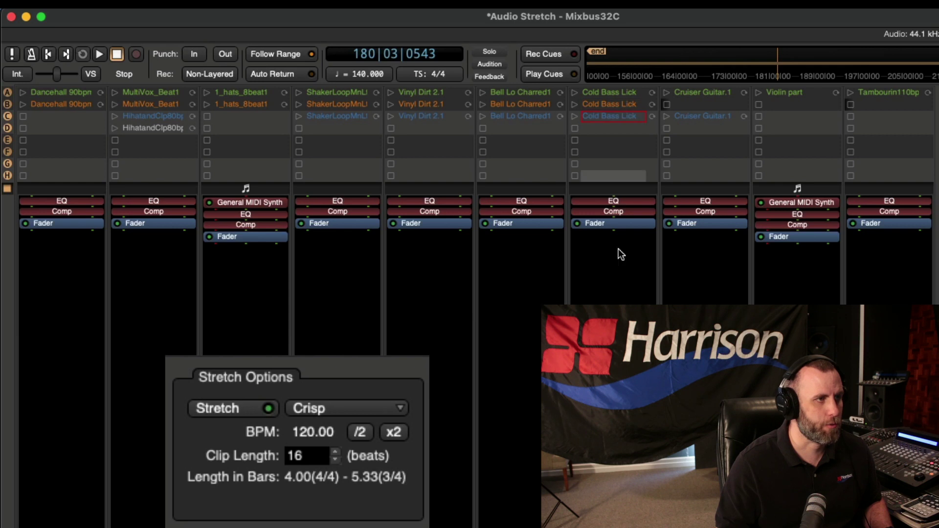
click(324, 408)
click(328, 445)
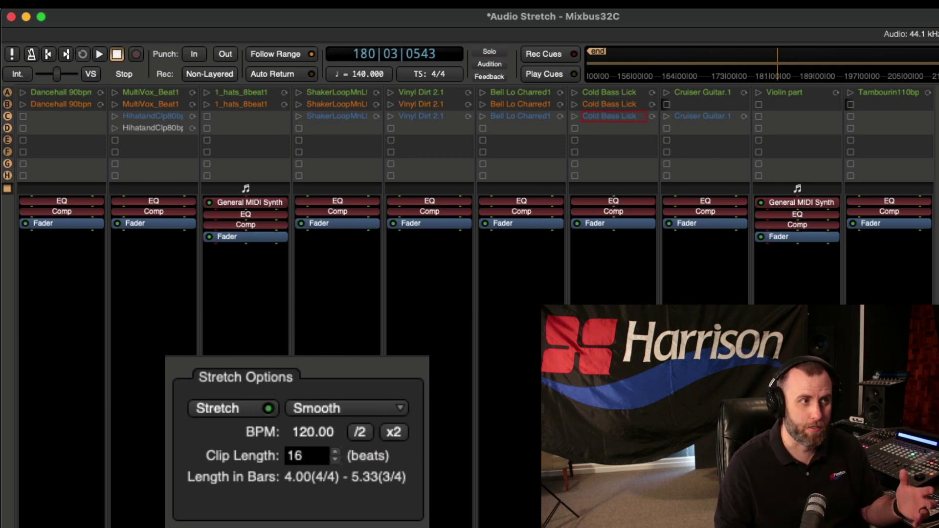
- Play cue C to hear it, then select the cue A Cold Bass Lick copy set to Mixed at 120 BPM
key(space)
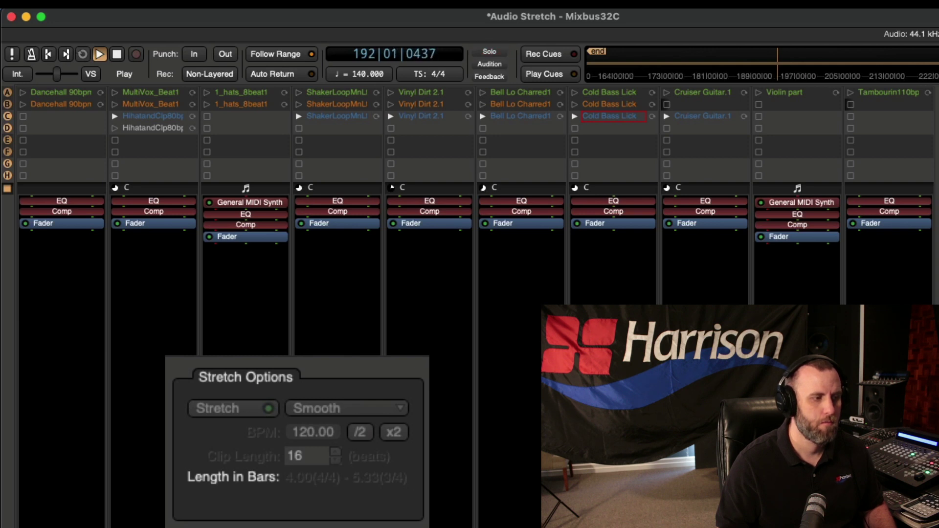
key(space)
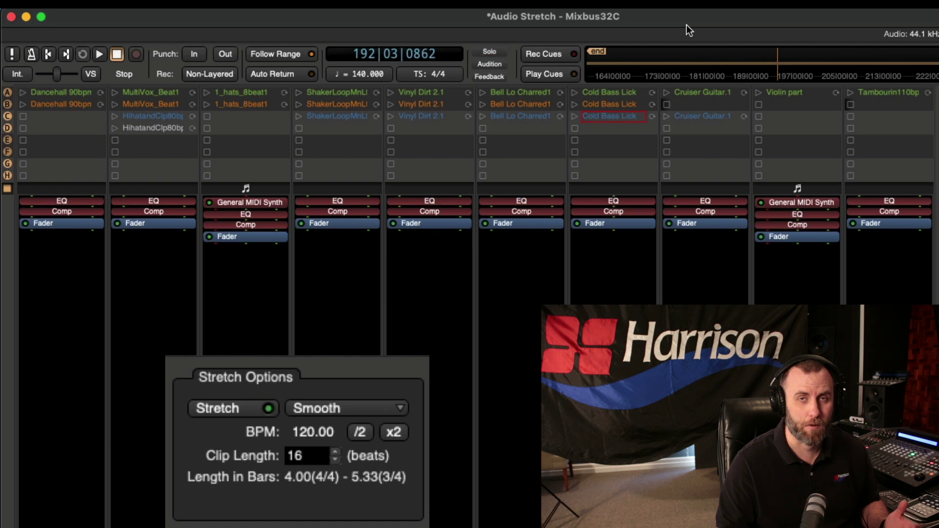
click(609, 92)
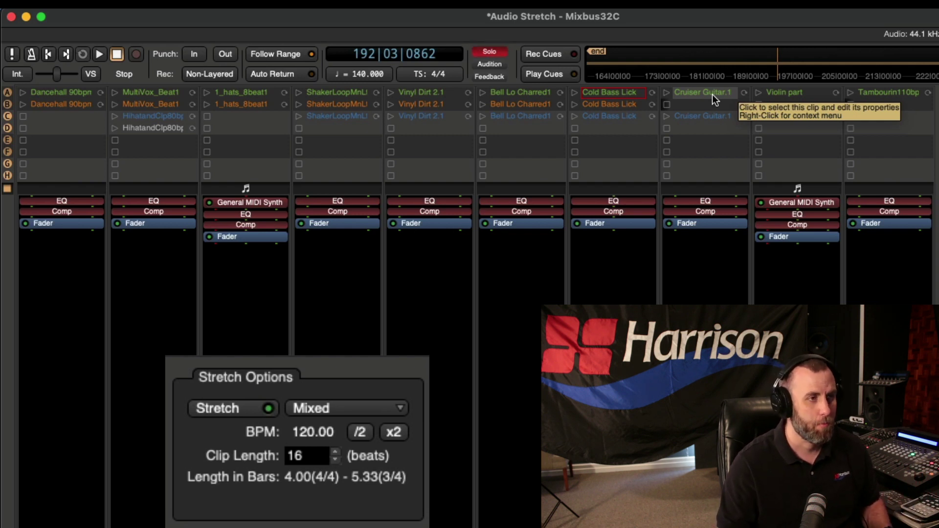
- Select the Cruiser Guitar.1 clip (170 BPM, Mixed, 16 beats) and launch cue A on every track
click(712, 95)
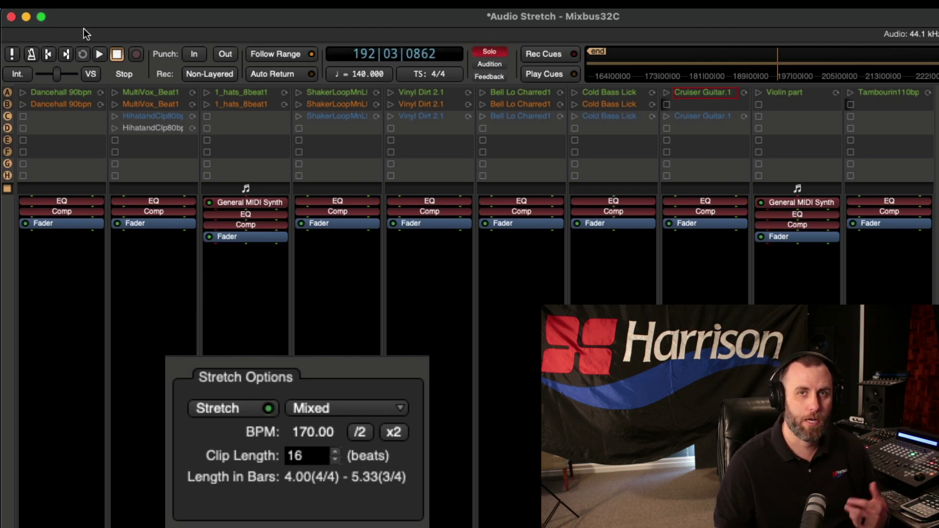
click(7, 92)
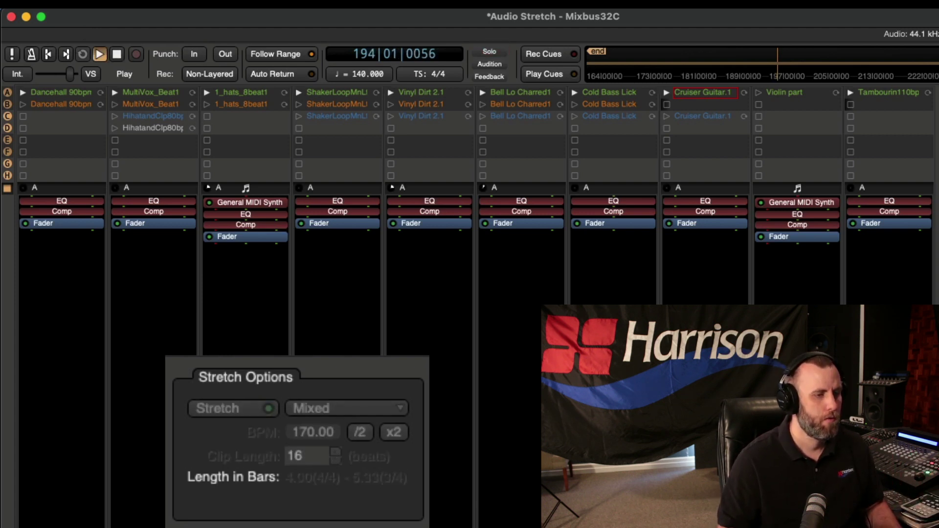